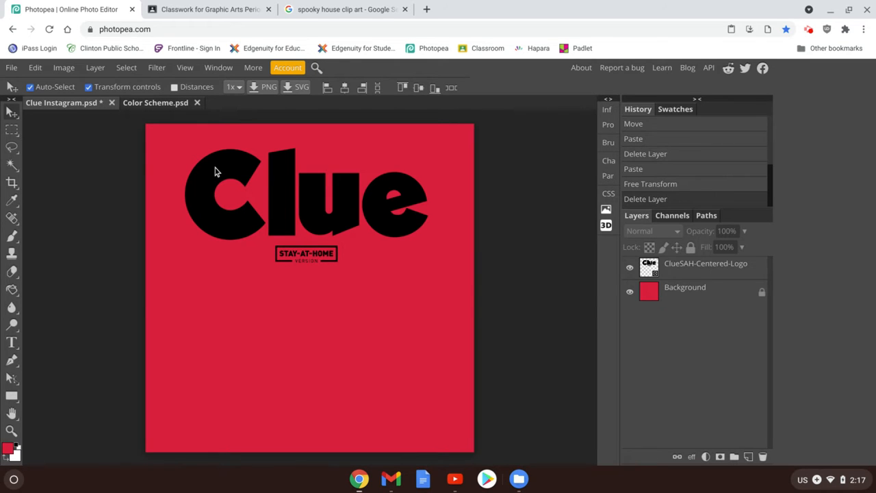
Step: Move the Clue logo slightly higher, horizontally centred near the upper edge of the red canvas
mouse_move(214, 172)
left_mouse_down()
mouse_move(210, 239)
mouse_move(270, 200)
mouse_move(198, 229)
mouse_move(300, 237)
mouse_move(317, 166)
mouse_move(198, 185)
mouse_move(184, 227)
mouse_move(216, 201)
mouse_move(211, 171)
left_mouse_up()
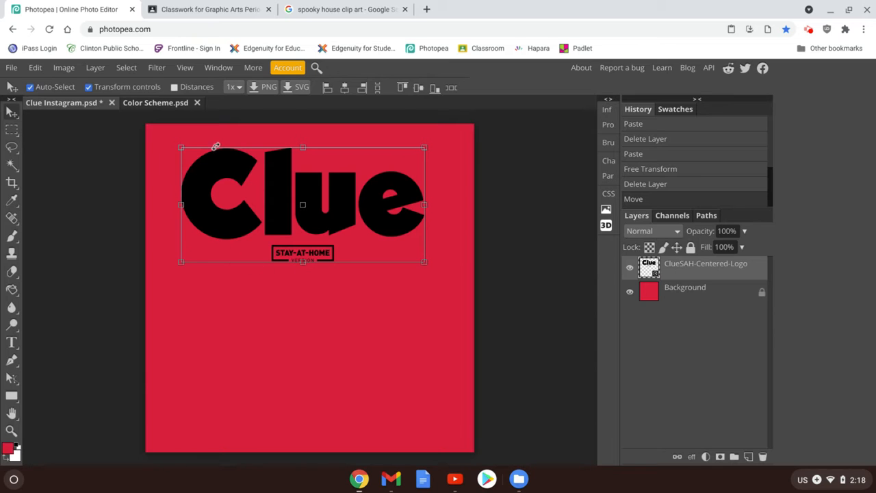
left_click_drag(225, 226, 230, 218)
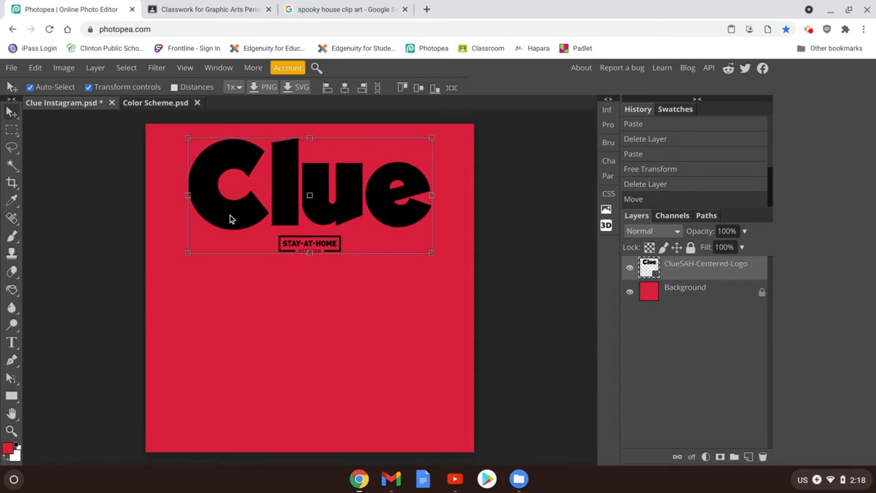
Step: Switch to the spooky house clip art search results and copy the black haunted house image with the moon and bats from pikpng.com
left_click(321, 9)
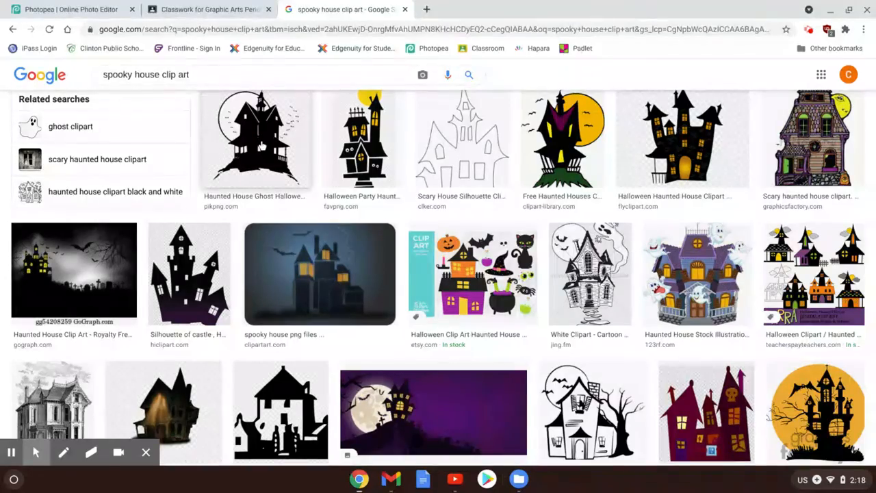
left_click(263, 137)
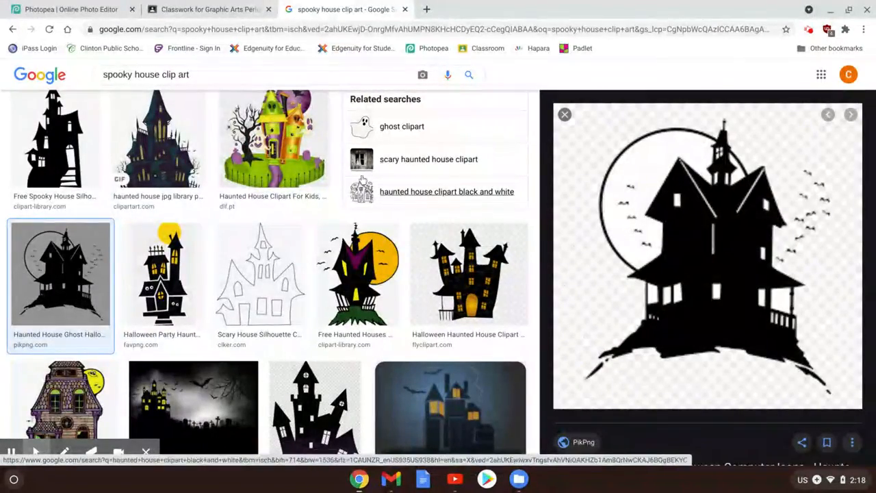
left_click(65, 301)
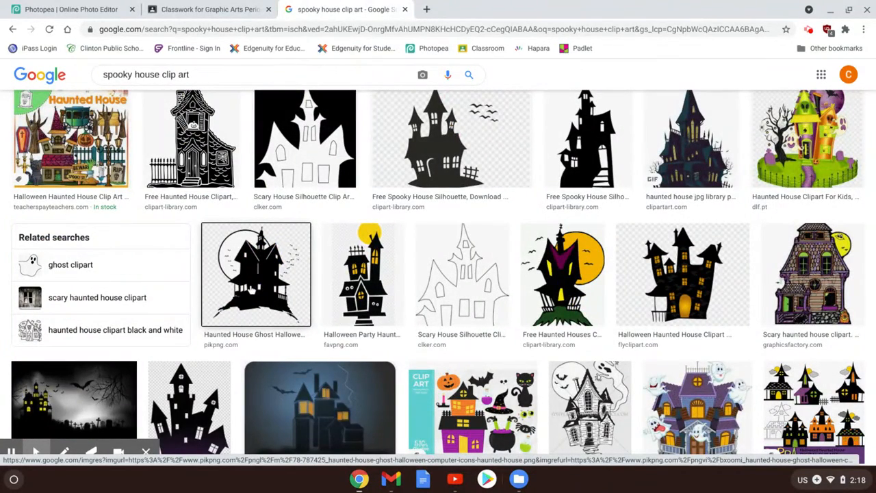
left_click(251, 287)
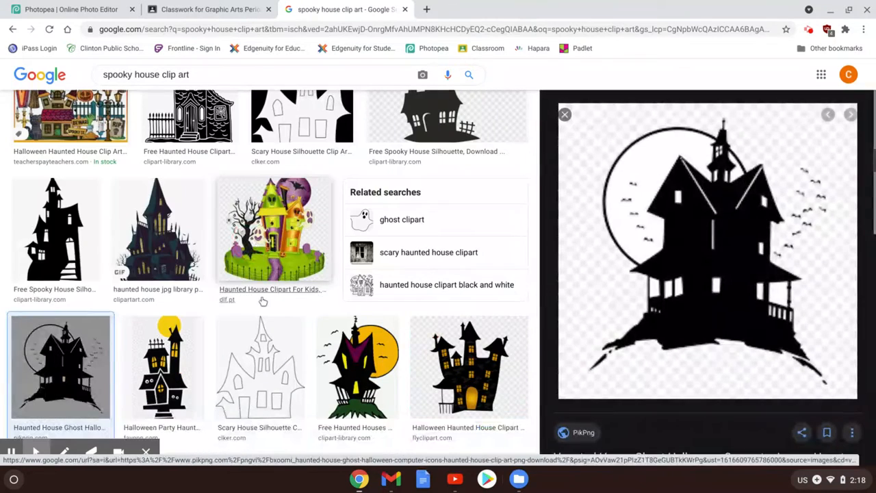
right_click(727, 240)
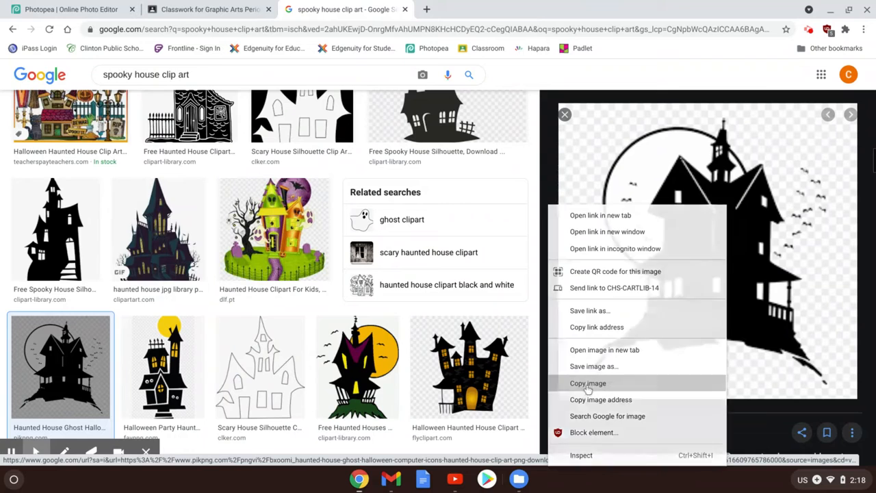
left_click(587, 383)
Step: Paste the haunted house into the Clue Instagram design in Photopea, enlarge it to about 394% and centre it at about X 540, Y 620 px
left_click(68, 9)
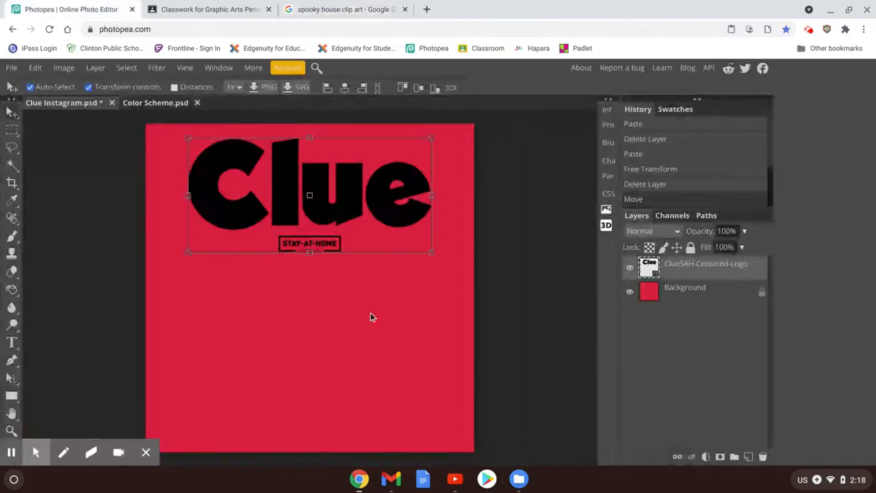
key("ctrl+v")
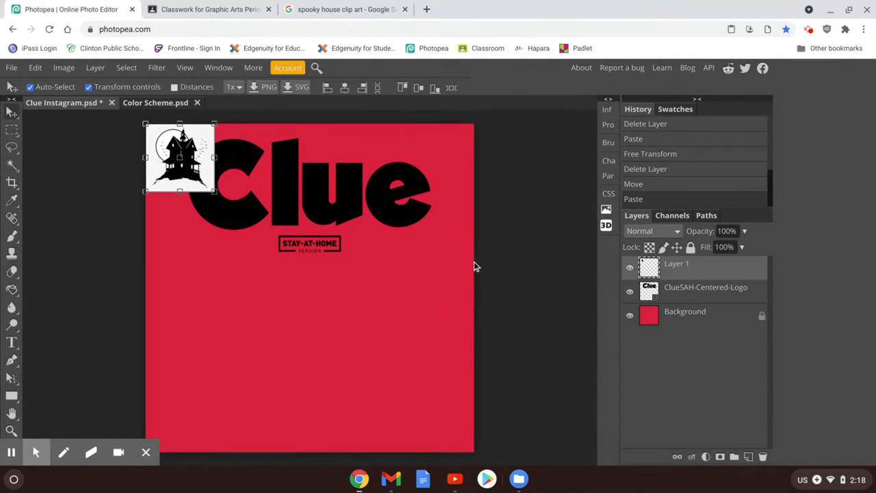
left_click_drag(214, 190, 416, 362)
left_click_drag(287, 263, 313, 312)
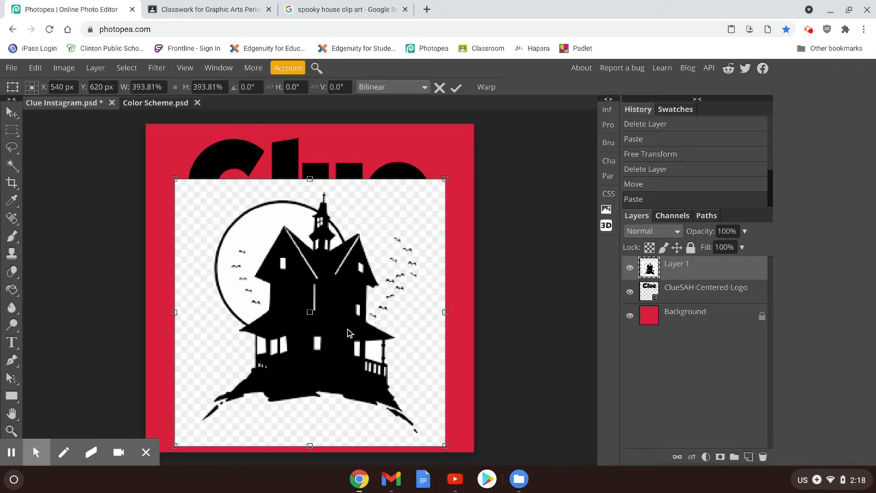
Step: Apply the transform and select the black haunted house with the Magic Wand in add-to-selection mode
key("ctrl+plus")
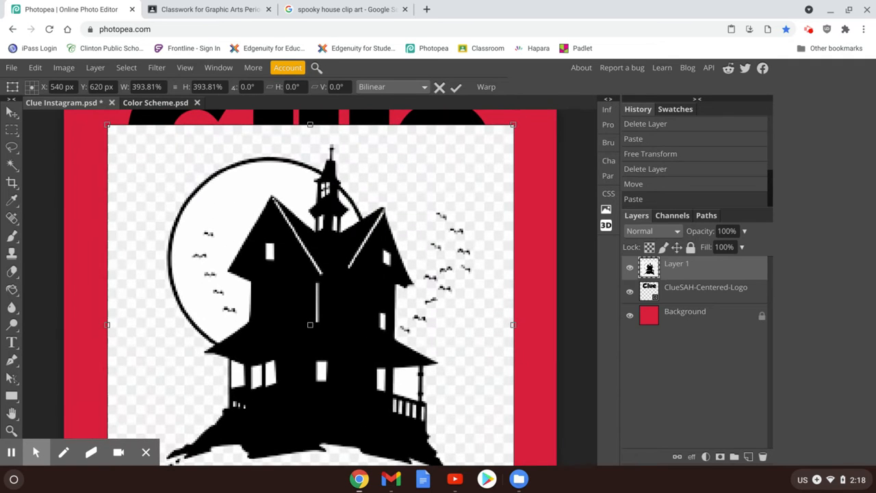
scroll(342, 314, "down", 2)
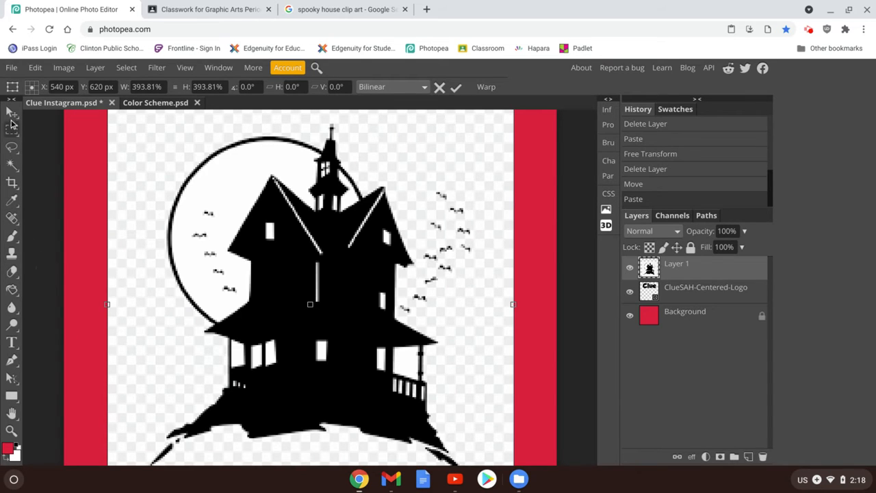
left_click(12, 165)
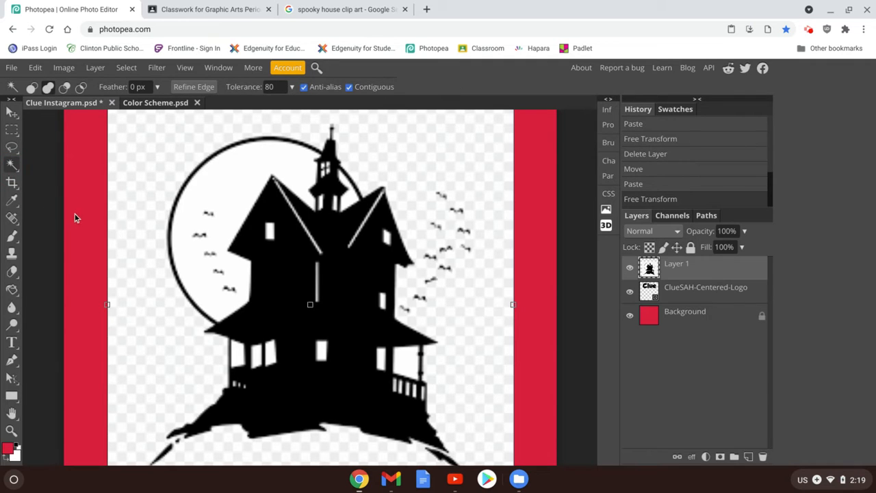
left_click(49, 87)
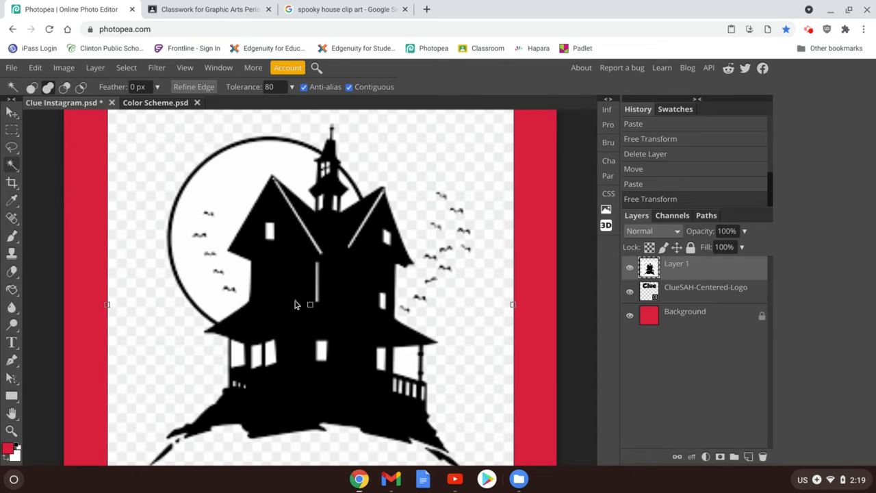
left_click(278, 274)
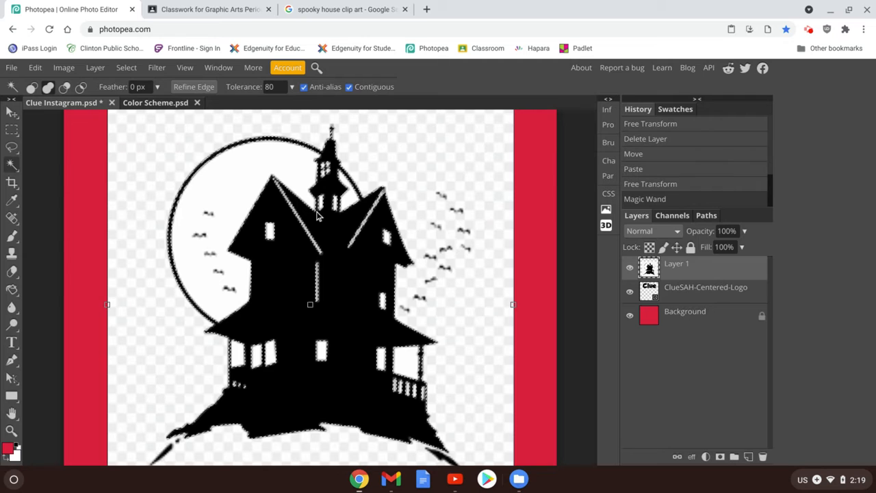
Step: Examine the selection outline around the haunted house, from the tower and moon down to the ground
scroll(269, 278, "down", 3)
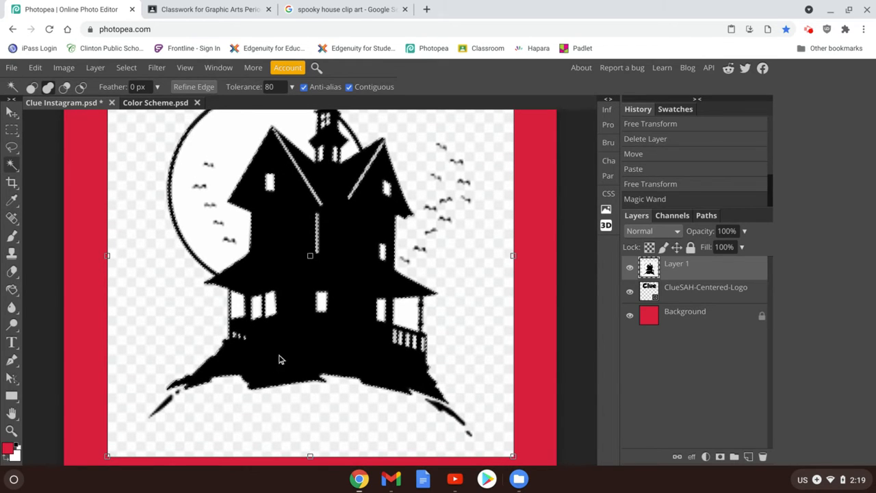
scroll(280, 357, "up", 4)
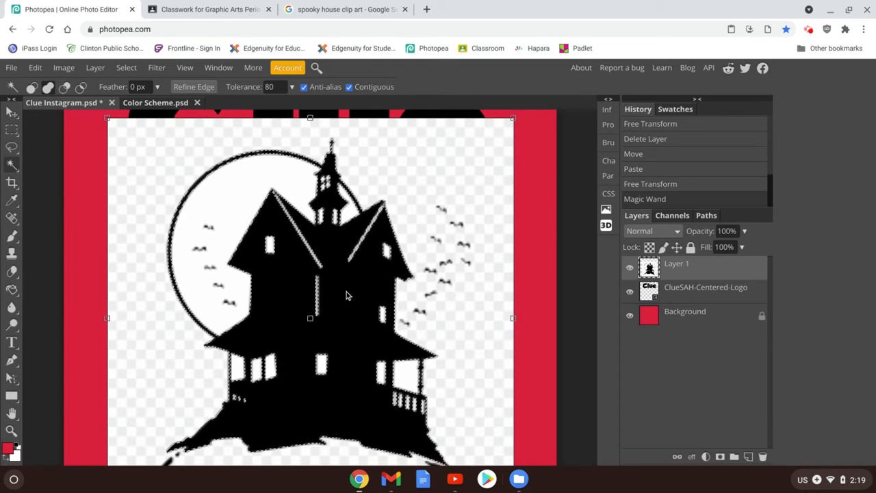
scroll(336, 274, "down", 5)
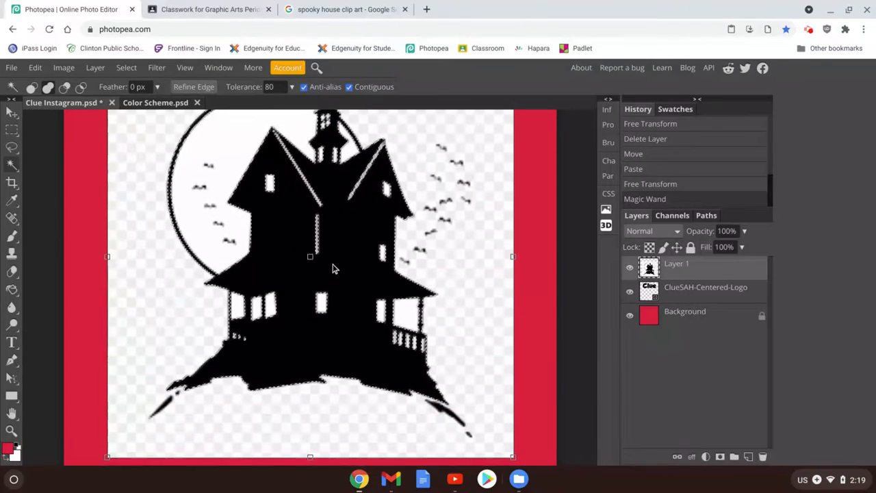
scroll(327, 257, "down", 1)
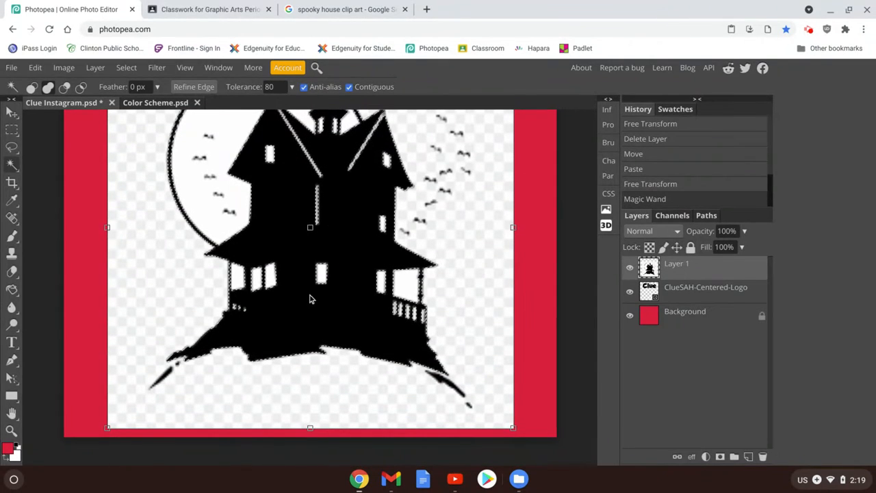
scroll(306, 293, "up", 6)
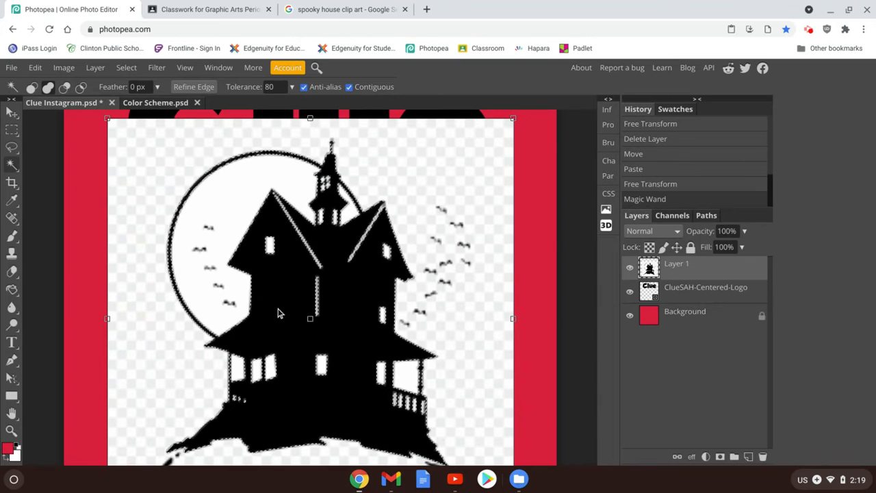
scroll(279, 311, "down", 1)
scroll(278, 299, "down", 4)
scroll(273, 301, "up", 1)
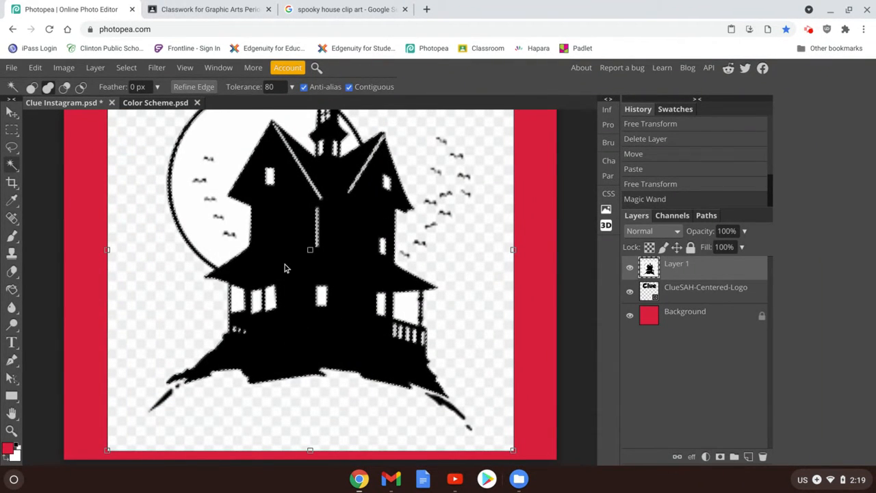
scroll(356, 243, "up", 3)
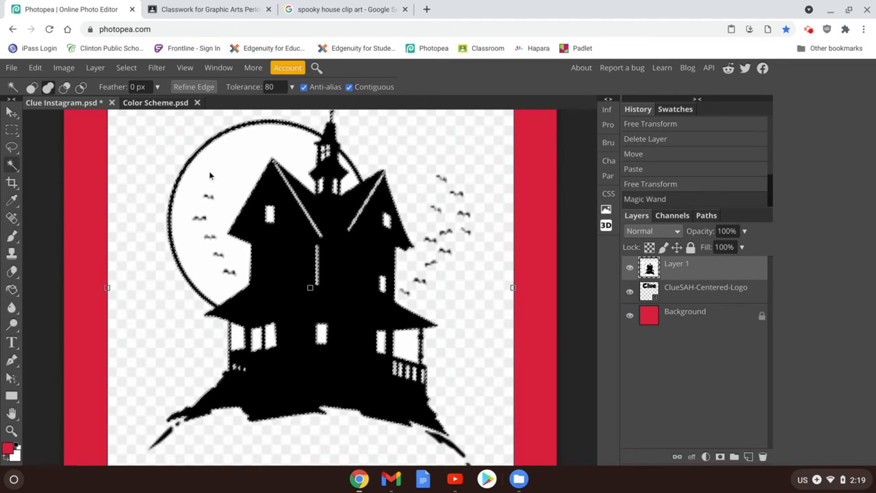
Step: Add the bats in front of the moon and the moon's white area to the Magic Wand selection
scroll(223, 273, "up", 5)
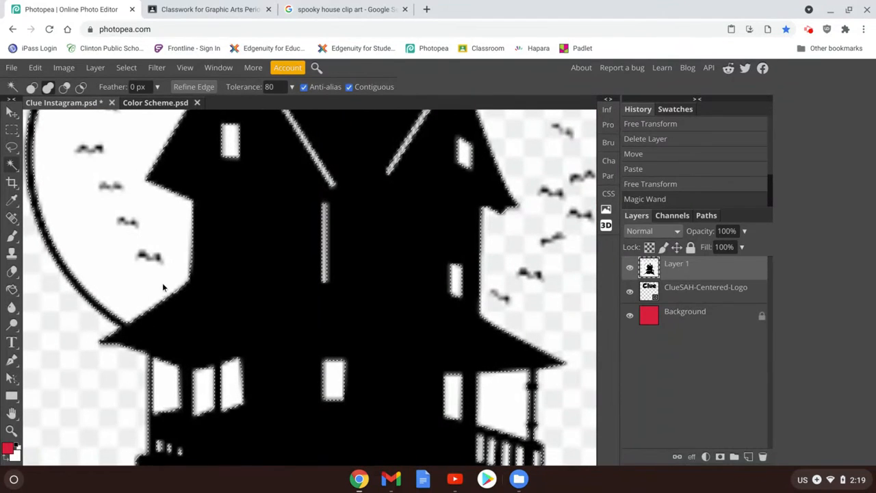
left_click(143, 256)
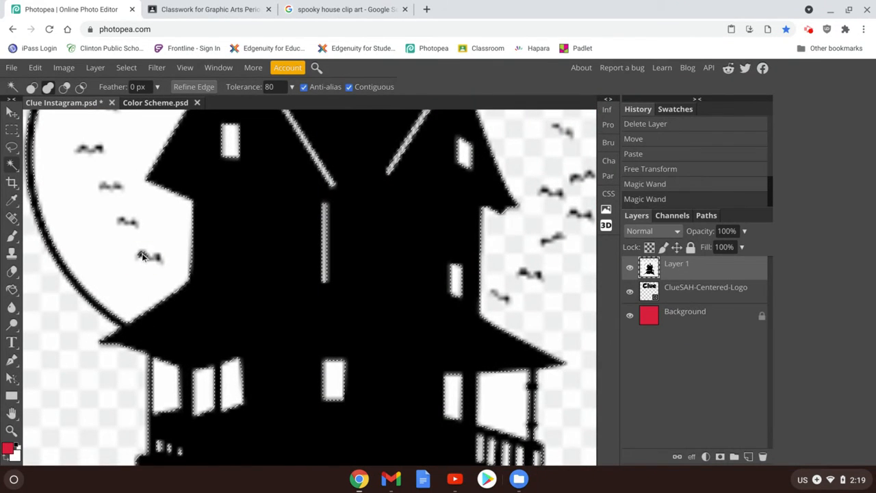
left_click(159, 258)
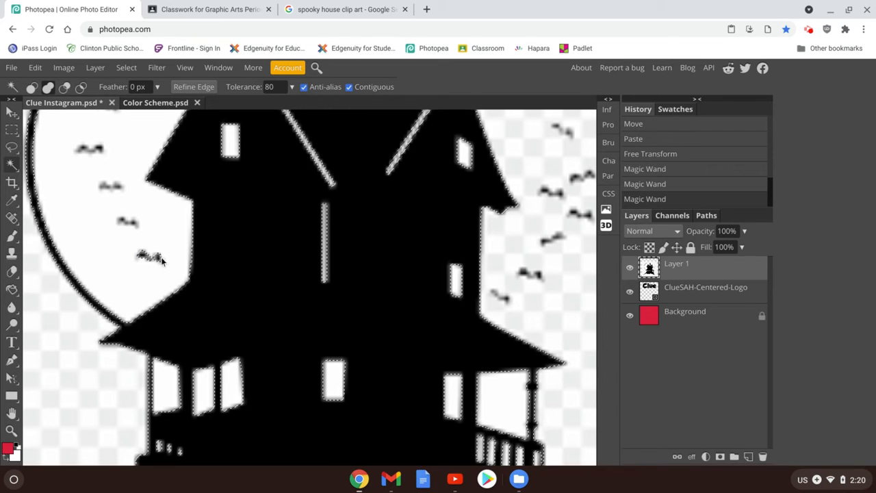
left_click(122, 221)
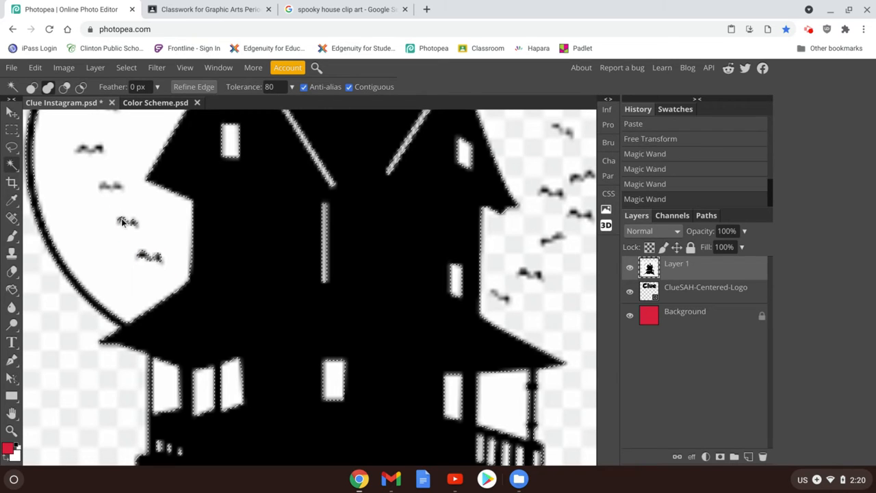
left_click(99, 150)
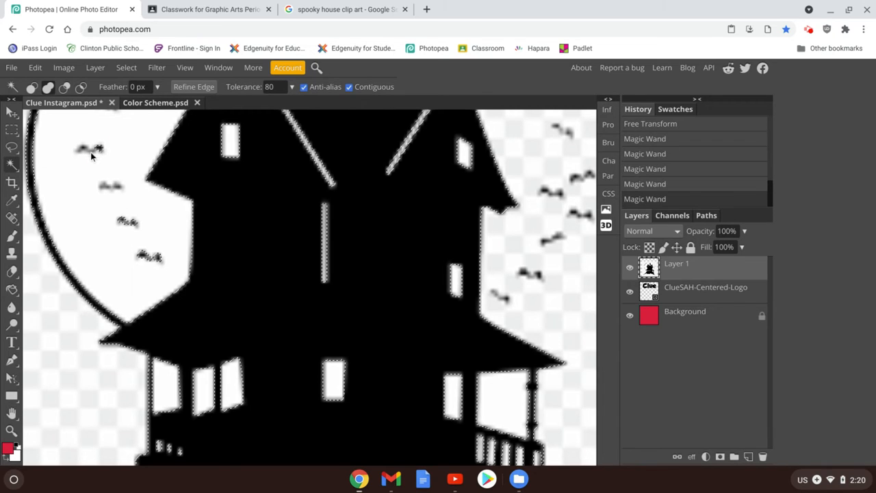
left_click(85, 152)
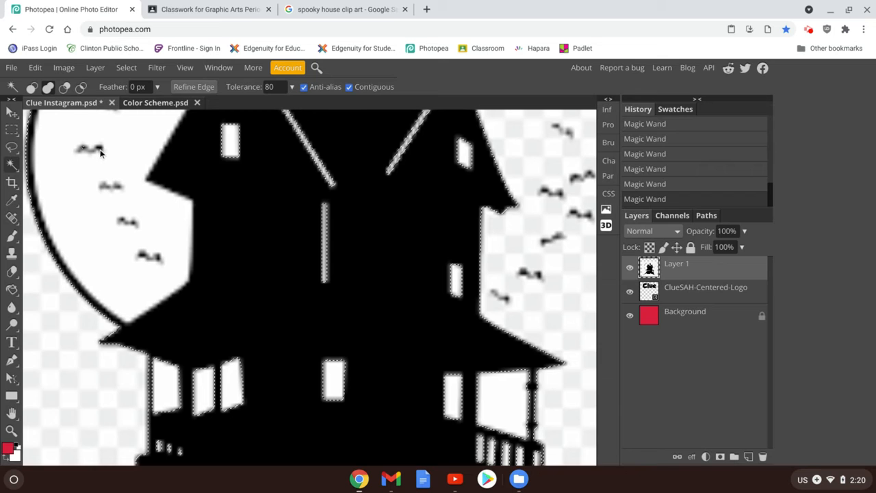
Step: Invert the selection and delete the checkered background around the haunted house and moon
scroll(100, 179, "up", 3)
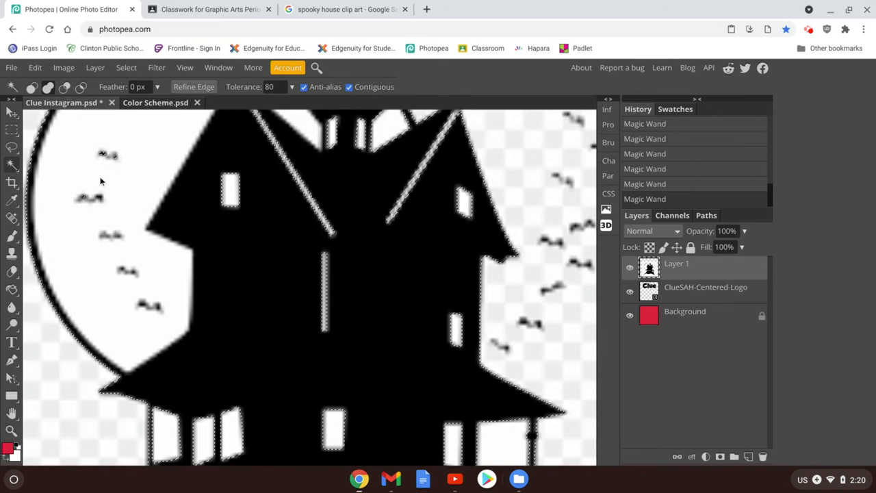
scroll(100, 180, "up", 2)
scroll(101, 179, "up", 1)
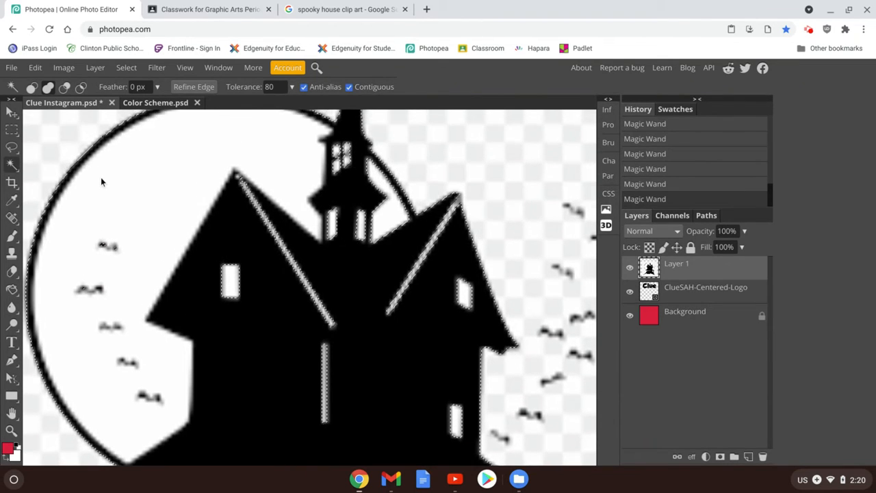
scroll(102, 180, "down", 5)
scroll(104, 179, "down", 2)
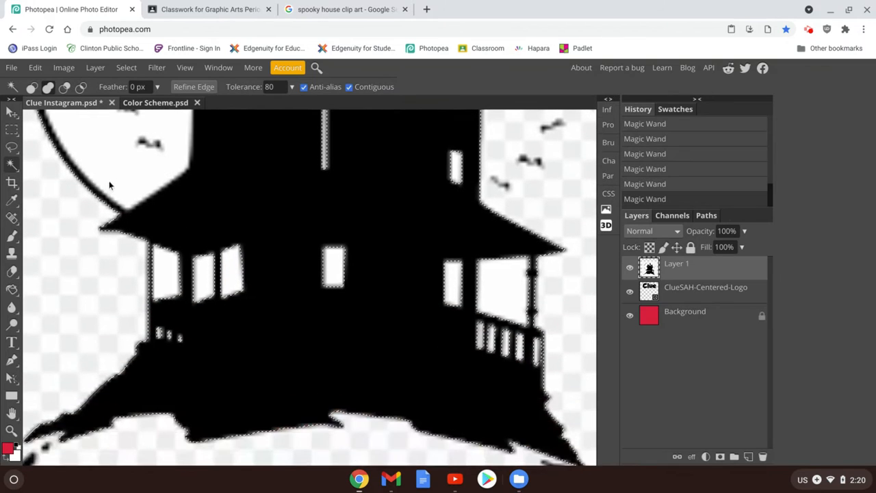
key("ctrl+0")
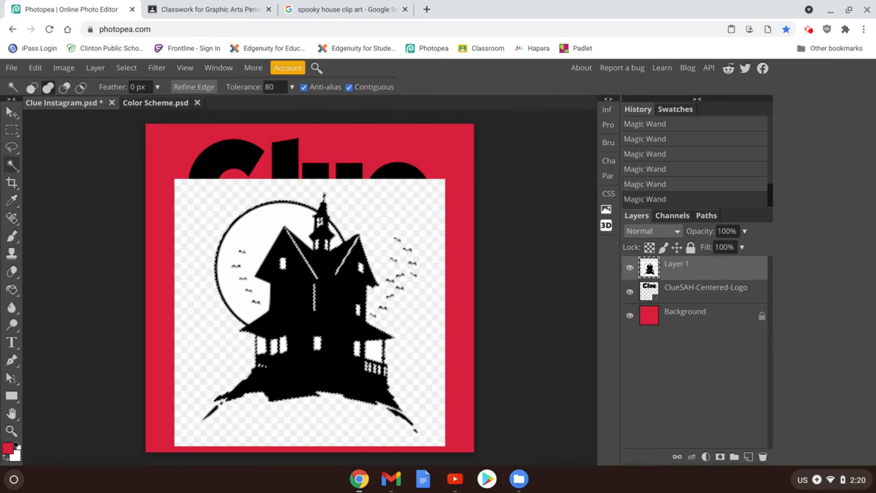
key("ctrl+shift+i")
key("ctrl+shift+i")
key("ctrl+shift+i")
key("ctrl+shift+i")
key("ctrl+shift+i")
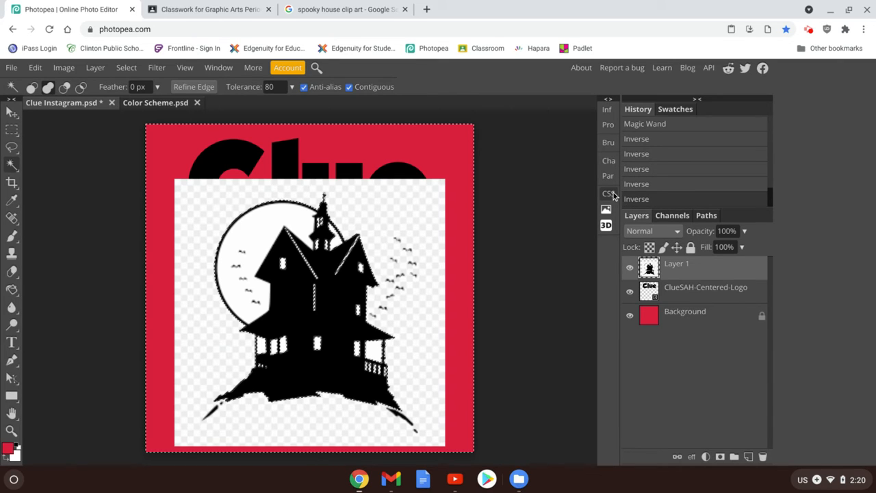
key("Delete")
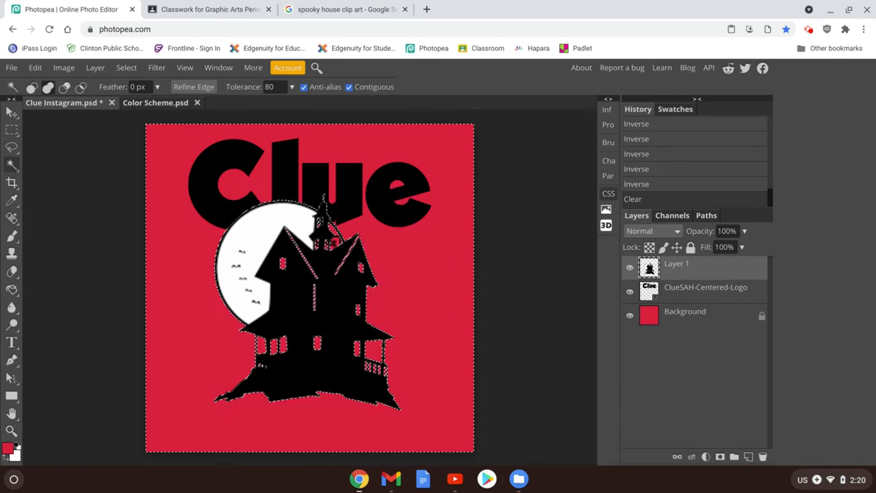
Step: Move the cut-out haunted house and moon slightly upward, keeping them horizontally centred under the Clue logo
left_click(13, 113)
left_click_drag(290, 288, 342, 295)
left_click_drag(338, 239, 289, 285)
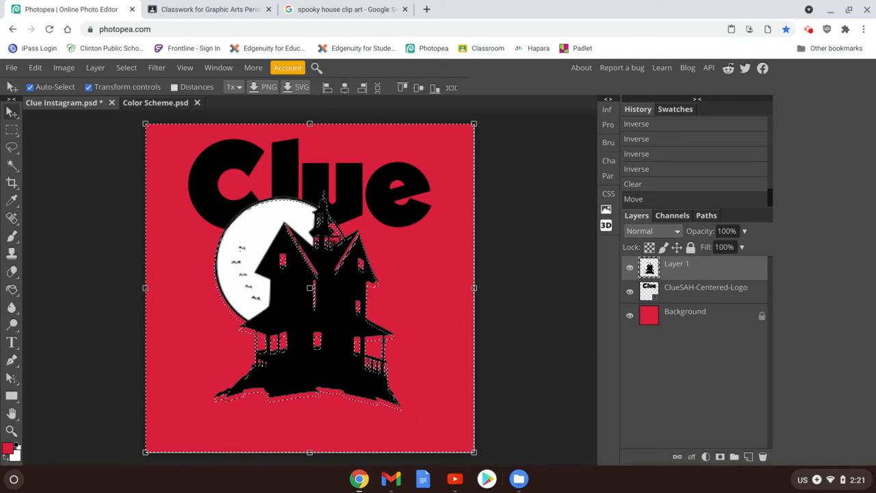
Step: Deselect the canvas and move the haunted house and moon to the lower-right corner of the artwork, below the logo
key("ctrl+d")
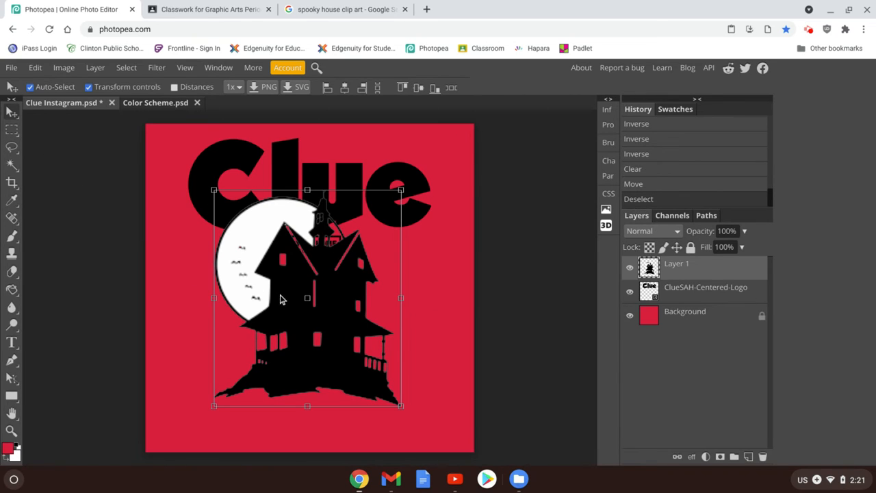
left_click_drag(289, 310, 348, 379)
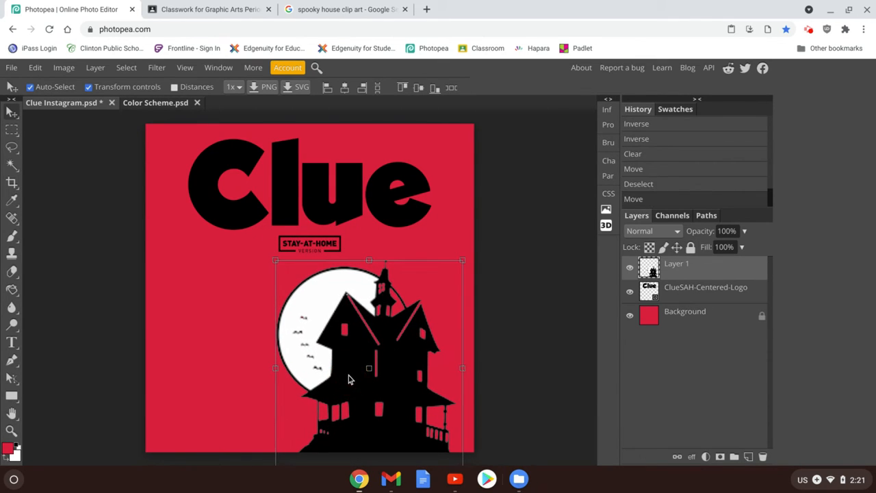
left_click(564, 290)
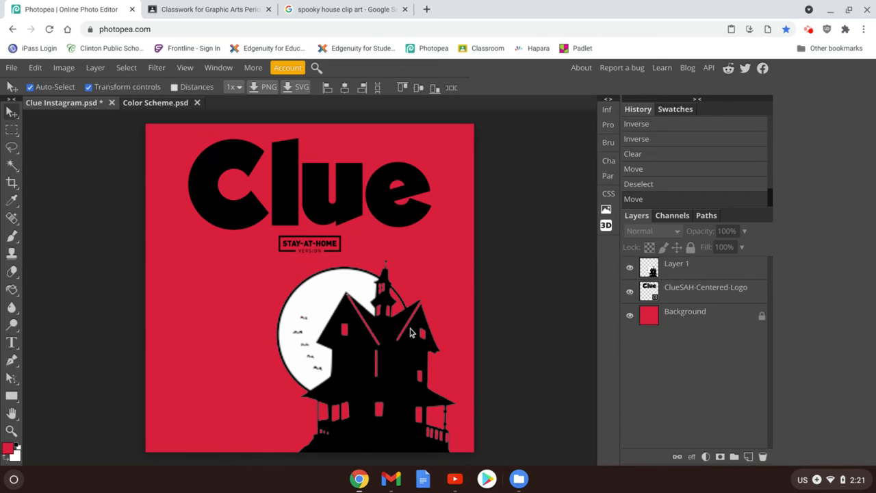
Step: Hide the haunted house layer and copy the engraved Victorian house image from the Google spooky house clip art results
left_click(631, 271)
left_click(345, 9)
left_click(126, 312)
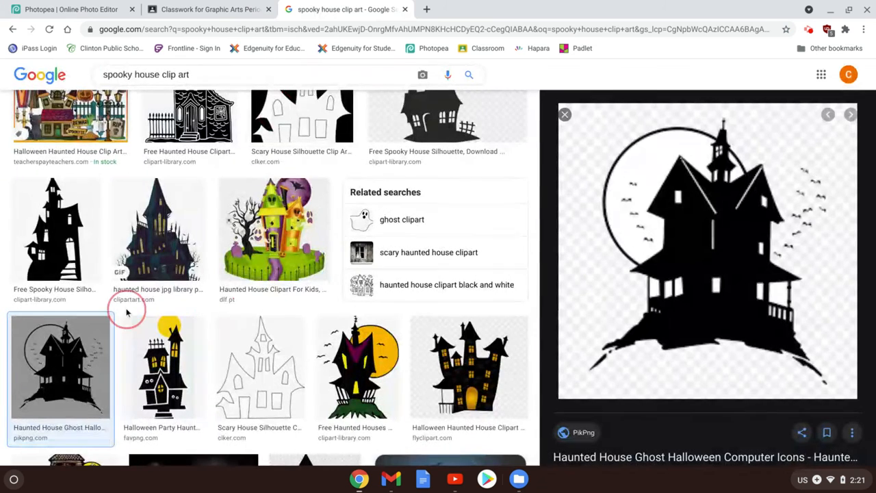
scroll(127, 313, "down", 5)
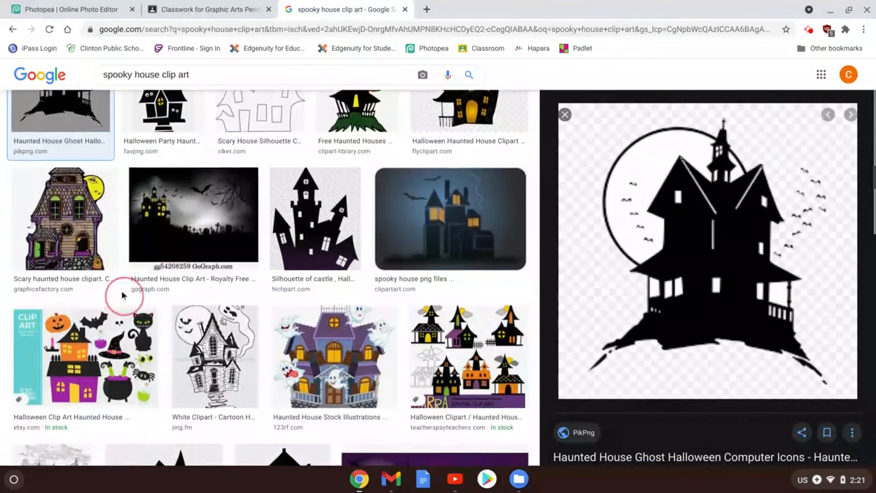
scroll(122, 294, "down", 3)
left_click(49, 301)
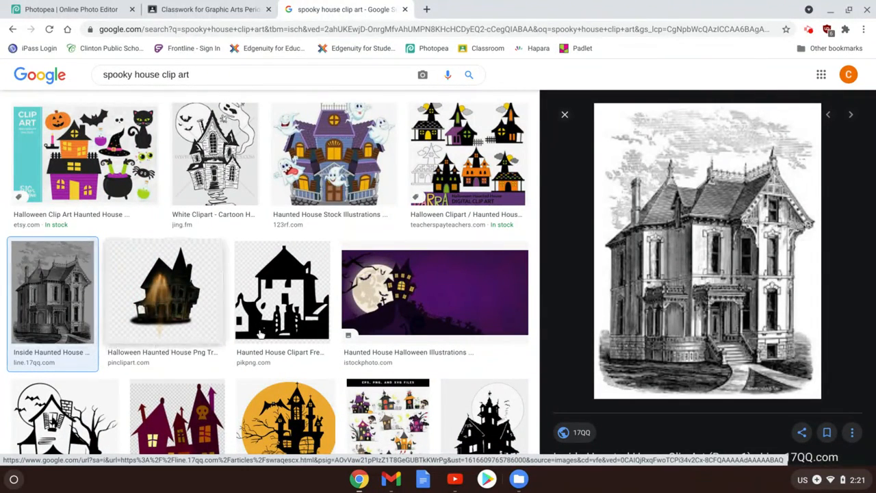
right_click(679, 271)
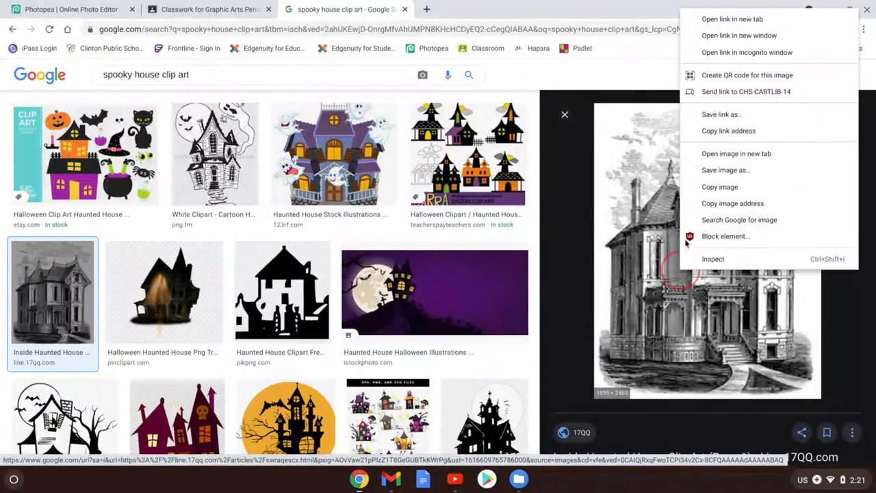
left_click(719, 187)
Step: Paste the Victorian house image into the Clue Instagram document in Photopea and enlarge it to about 463%
left_click(31, 9)
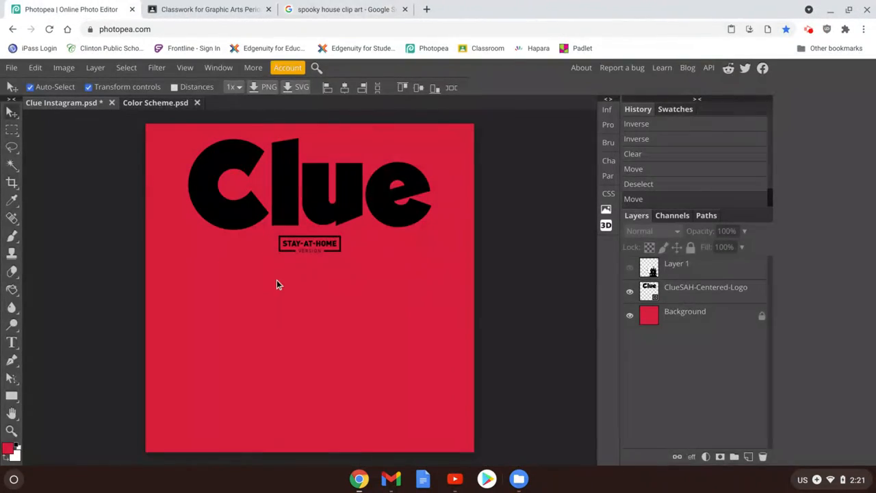
key("ctrl+v")
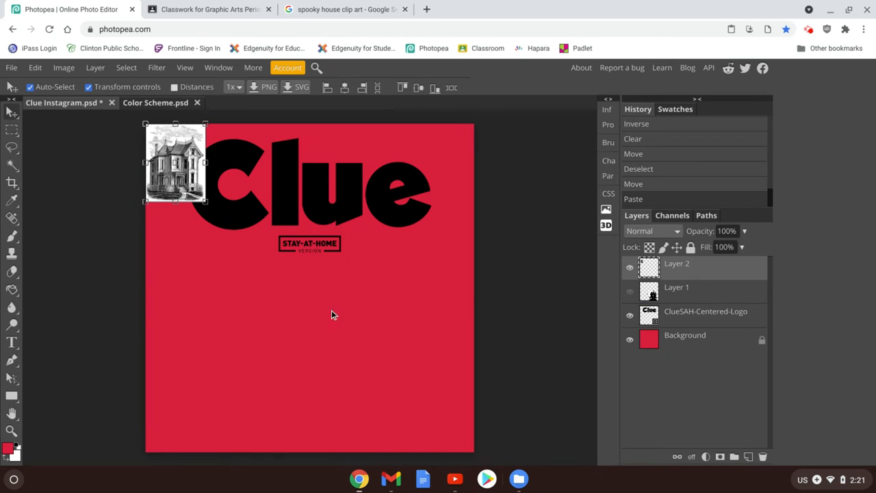
left_click_drag(206, 201, 421, 383)
Step: Select the Victorian house's front wall, shaded side wall and roof with the Magic Wand
left_click(12, 166)
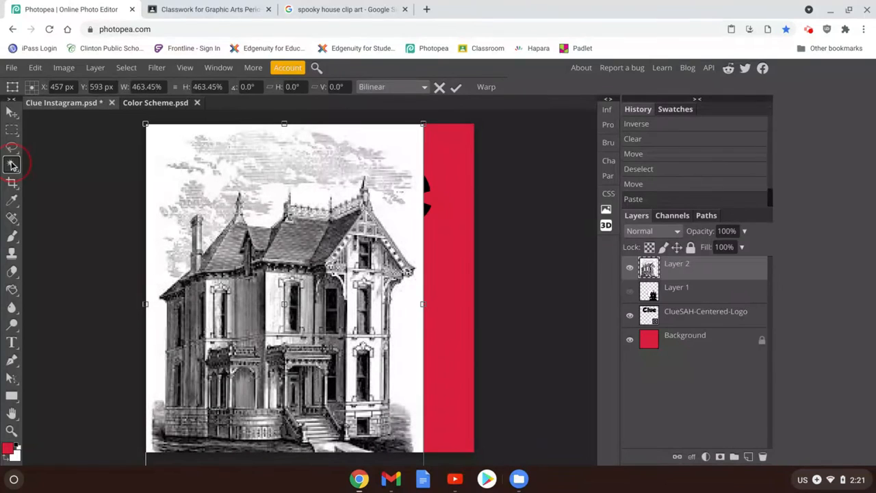
left_click(271, 305)
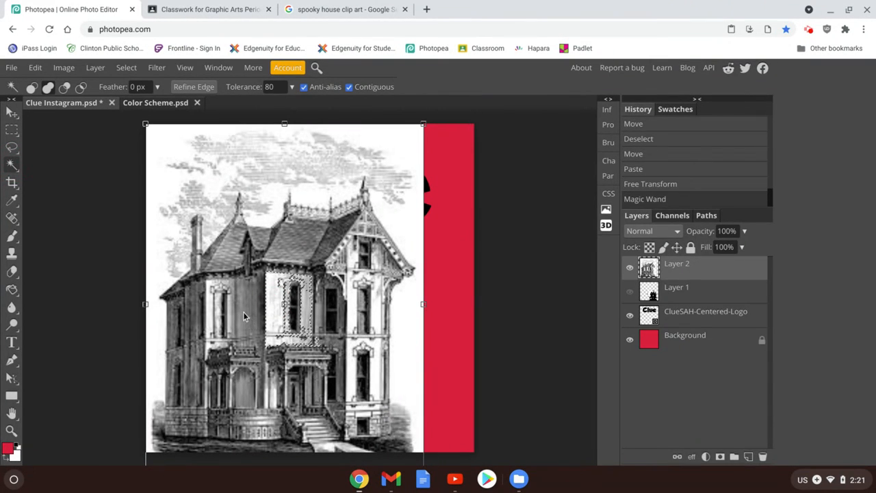
left_click(243, 312)
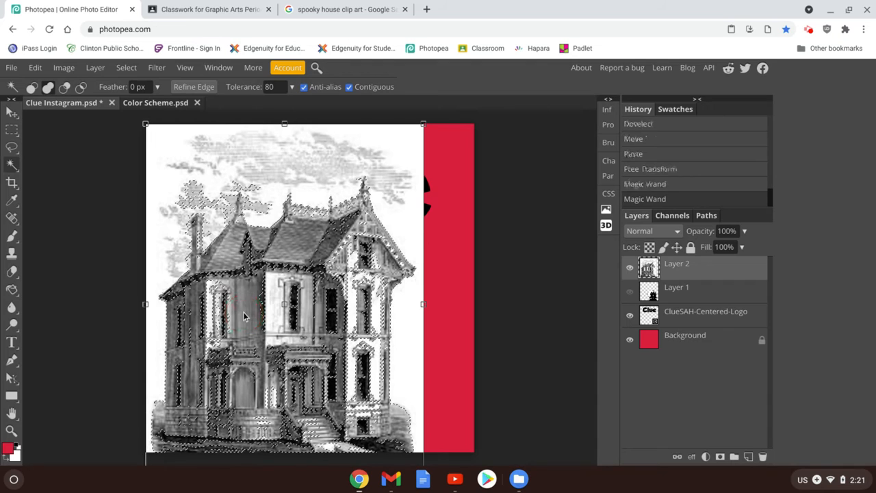
left_click(222, 258)
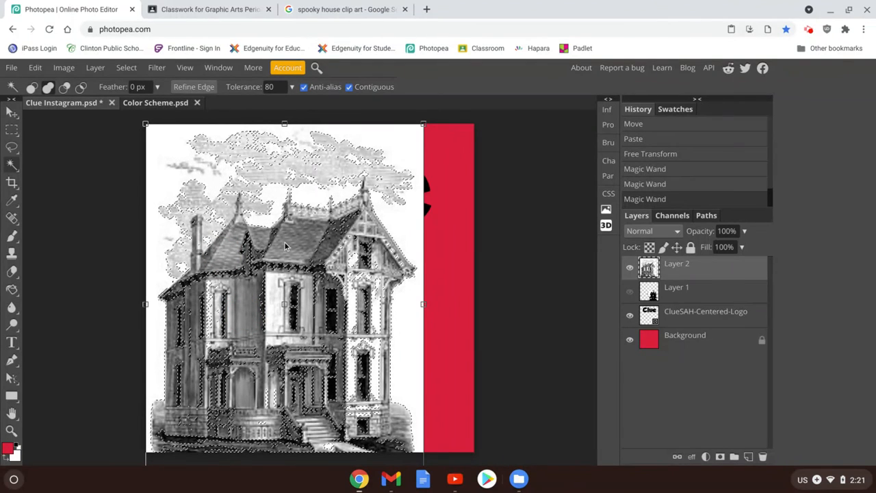
Step: Add the windows and wall on the Victorian house's right side to the Magic Wand selection, undoing the last addition
scroll(260, 390, "down", 3)
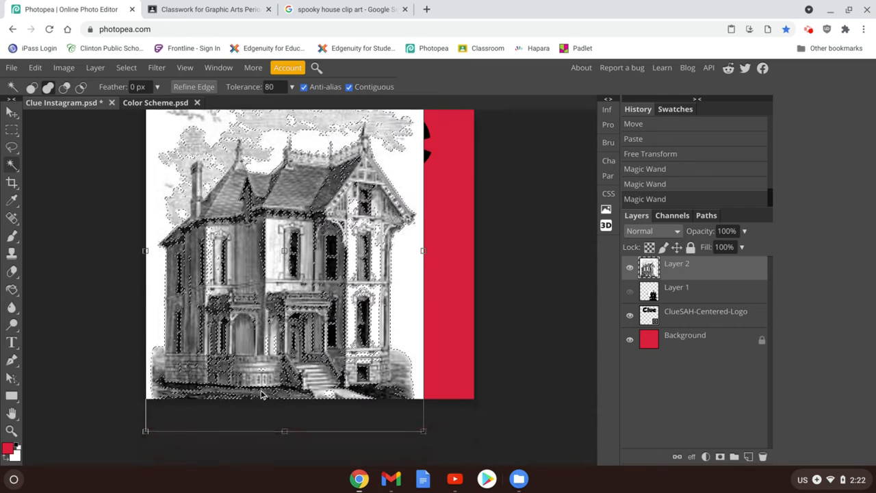
left_click(367, 322)
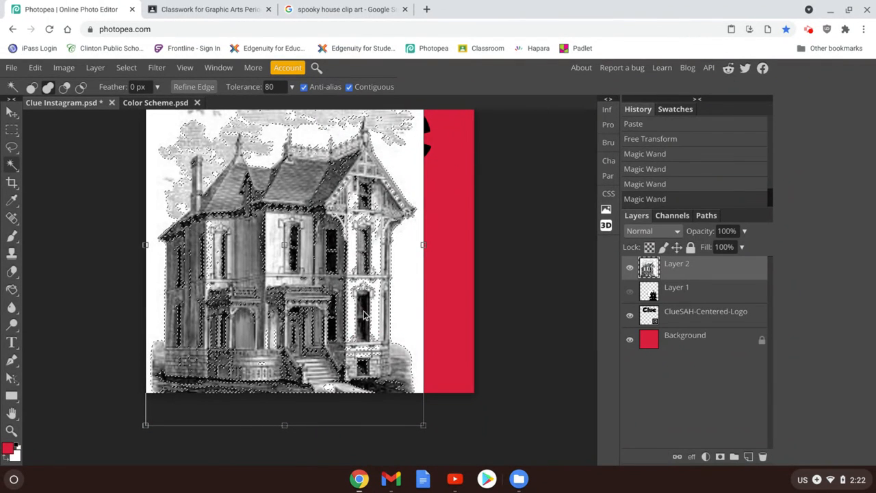
left_click(367, 256)
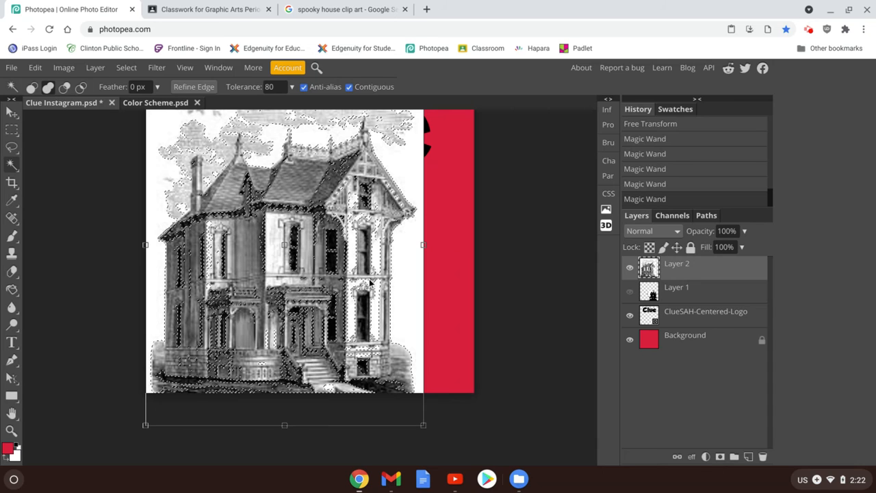
left_click(373, 282)
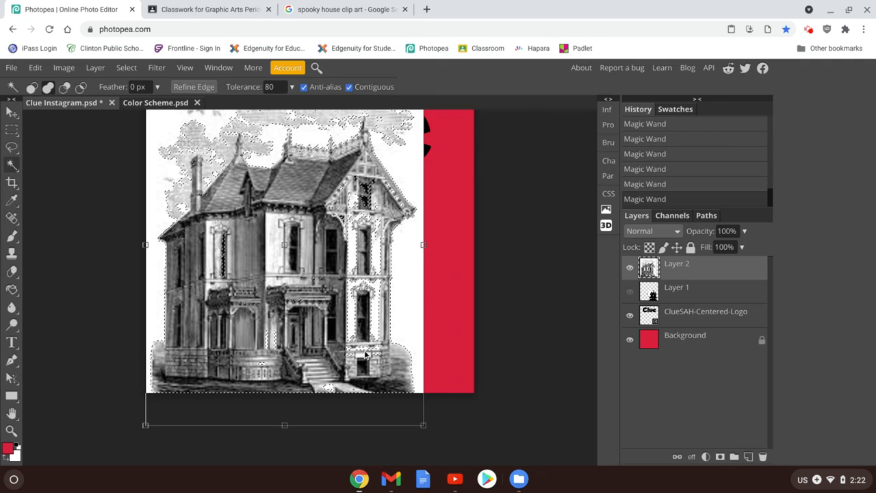
key("ctrl+z")
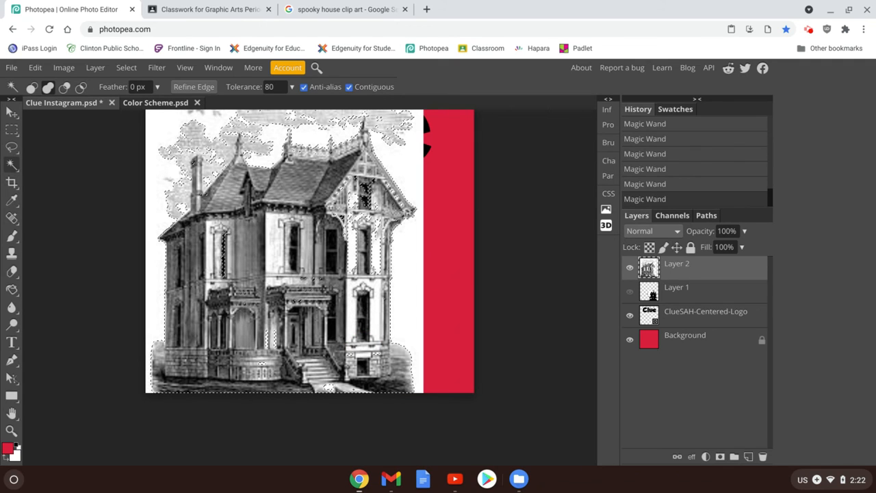
Step: Invert the selection, delete the white background around the Victorian house, and check the cut-out from clouds to ground
key("ctrl+shift+i")
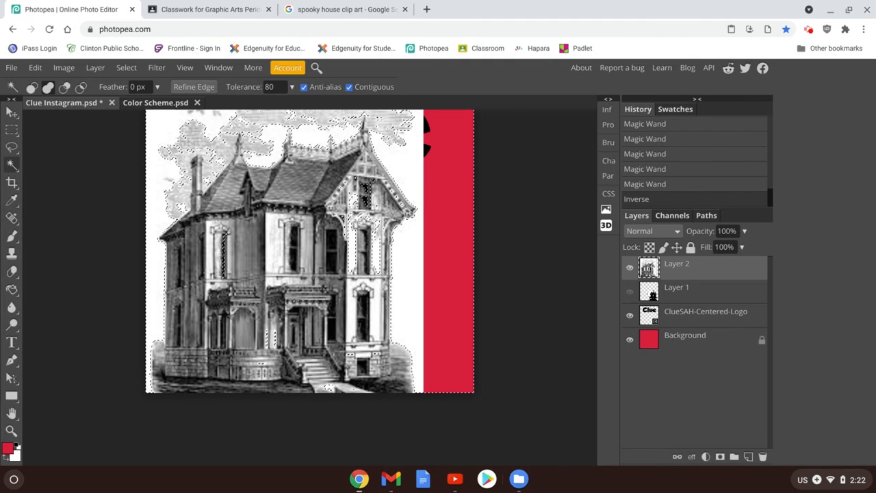
key("Delete")
scroll(287, 281, "up", 3)
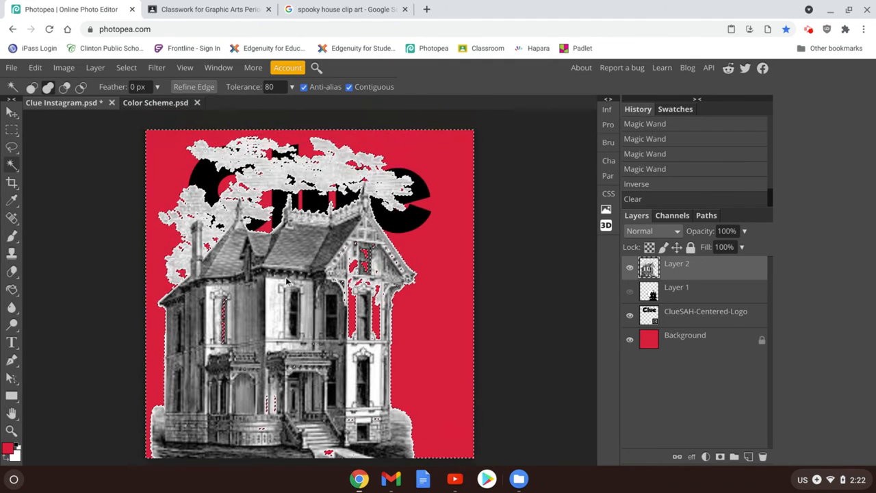
scroll(258, 266, "down", 5)
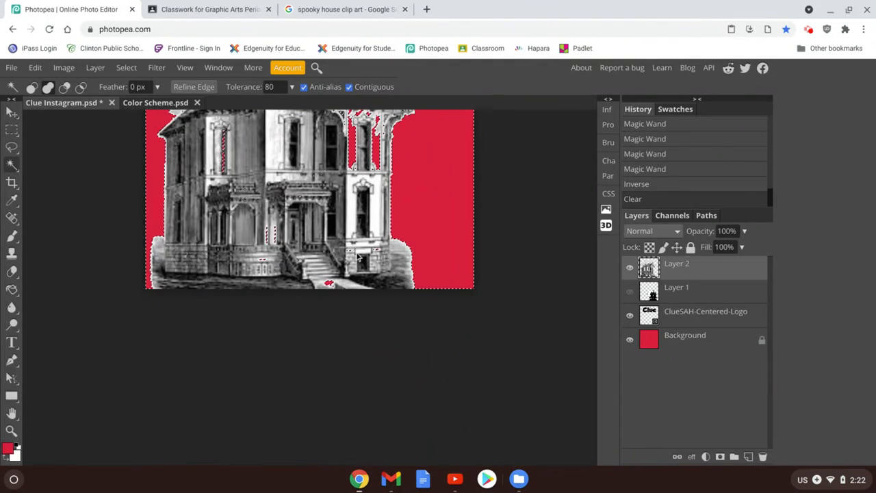
scroll(329, 274, "up", 3)
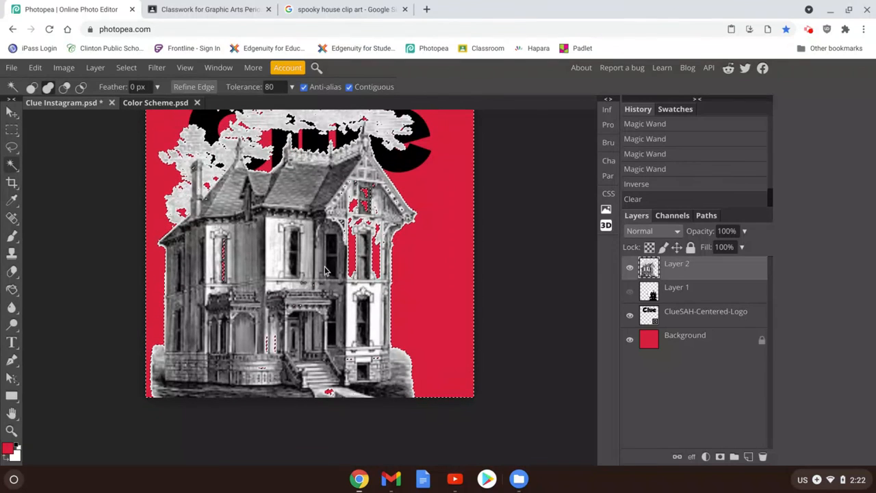
scroll(301, 277, "up", 2)
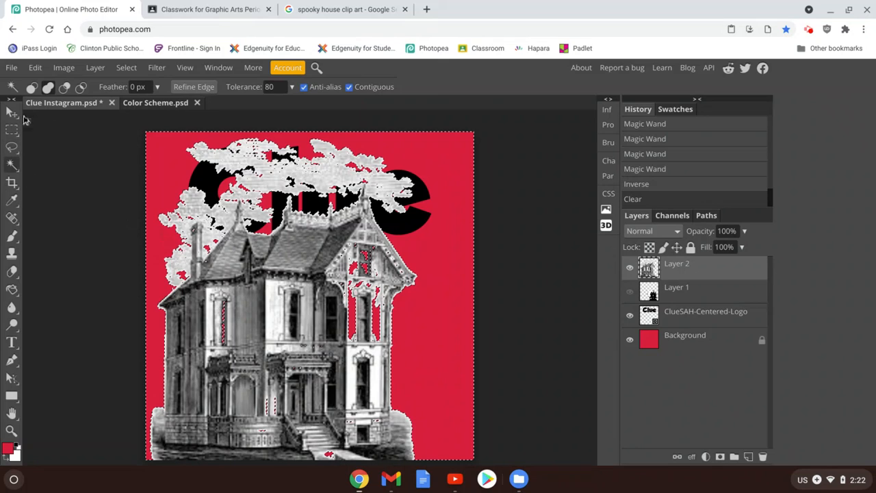
Step: Hide the Victorian house layer, show the haunted house layer again, clear the selection, and select the Clue logo layer
left_click(11, 113)
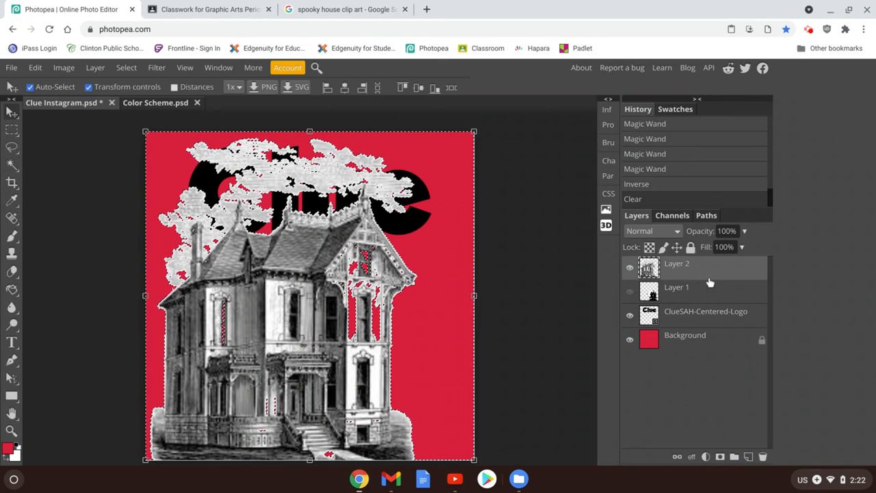
left_click(631, 269)
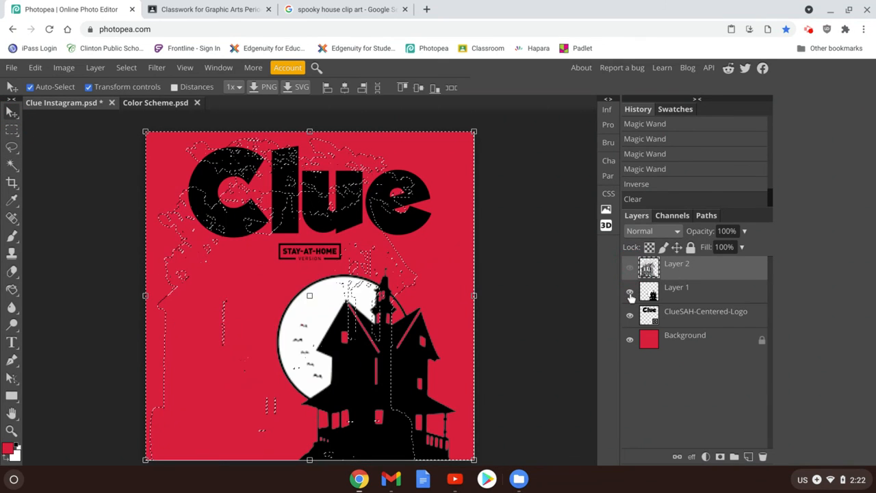
left_click(630, 291)
key("ctrl+d")
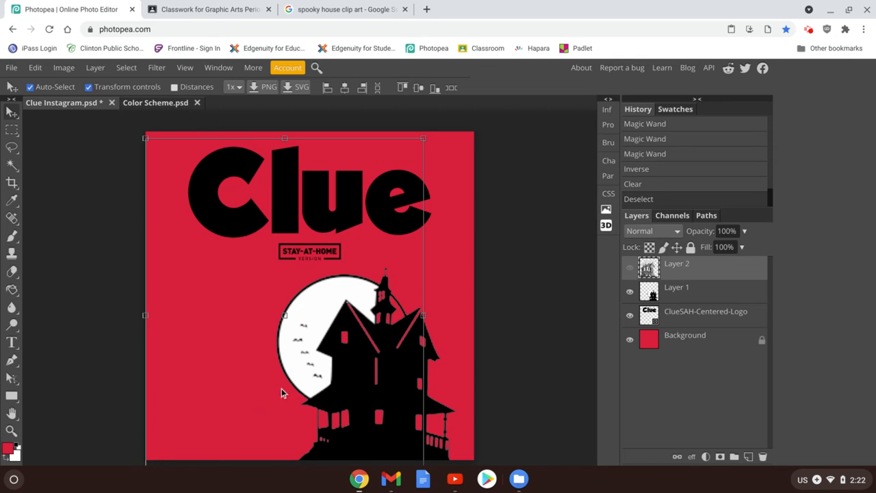
left_click(702, 315)
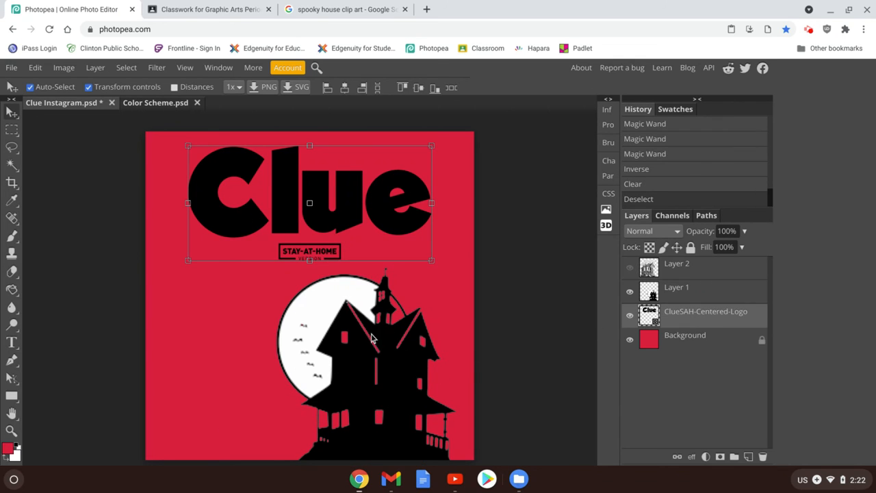